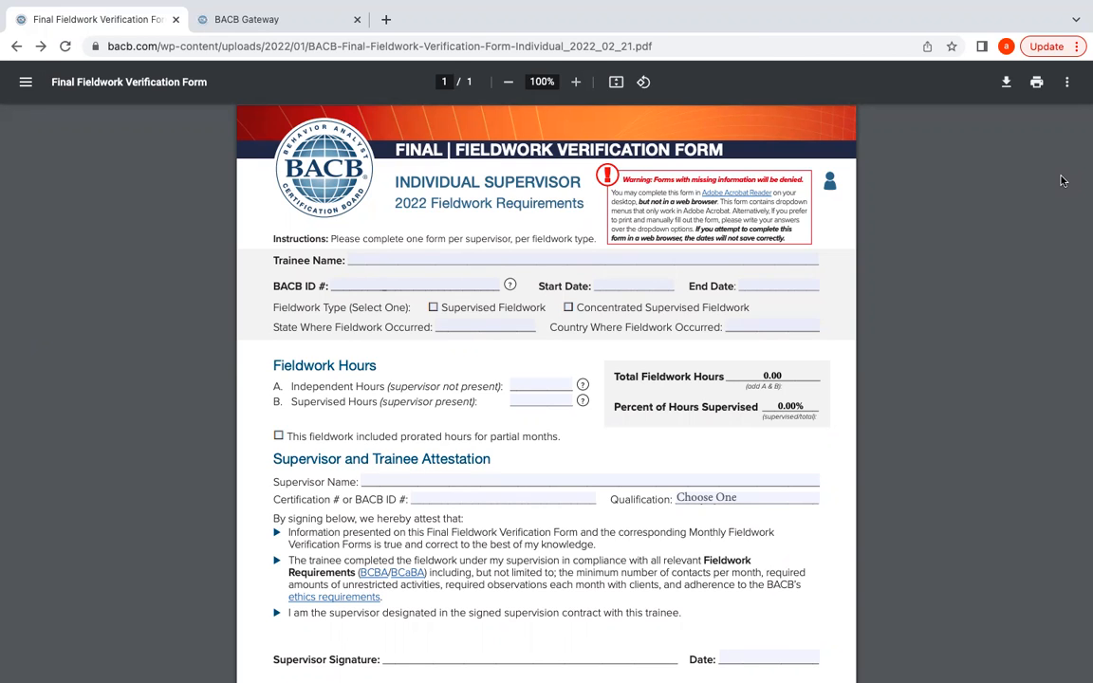
Enter the trainee's full name and BACB ID number.
click(368, 262)
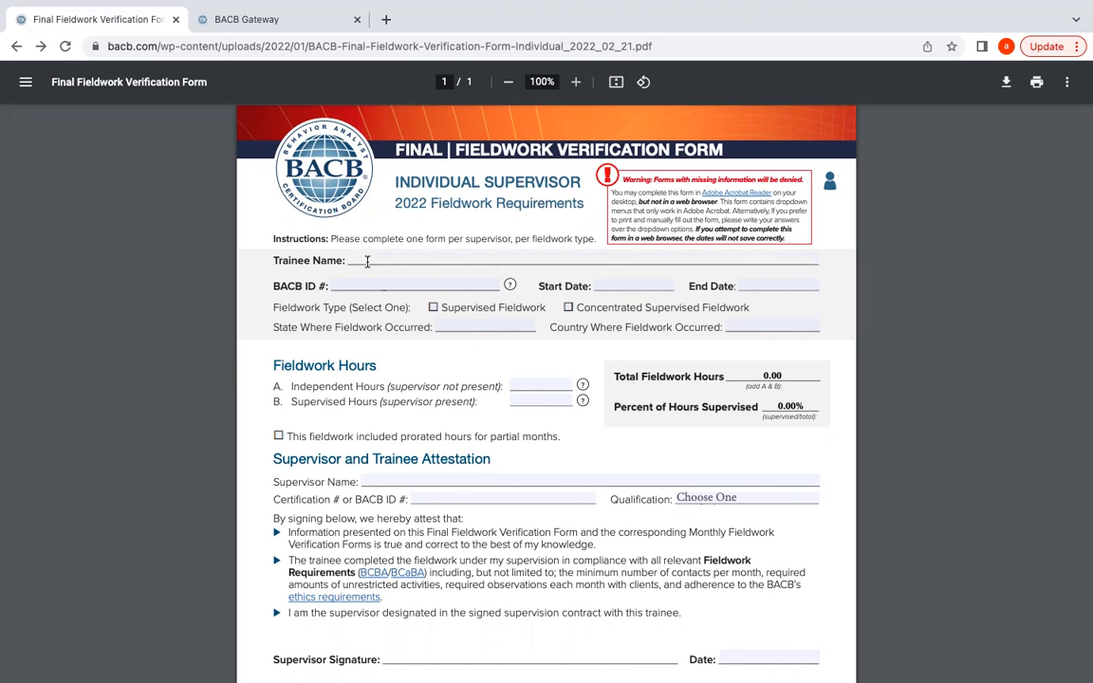
key(Tab)
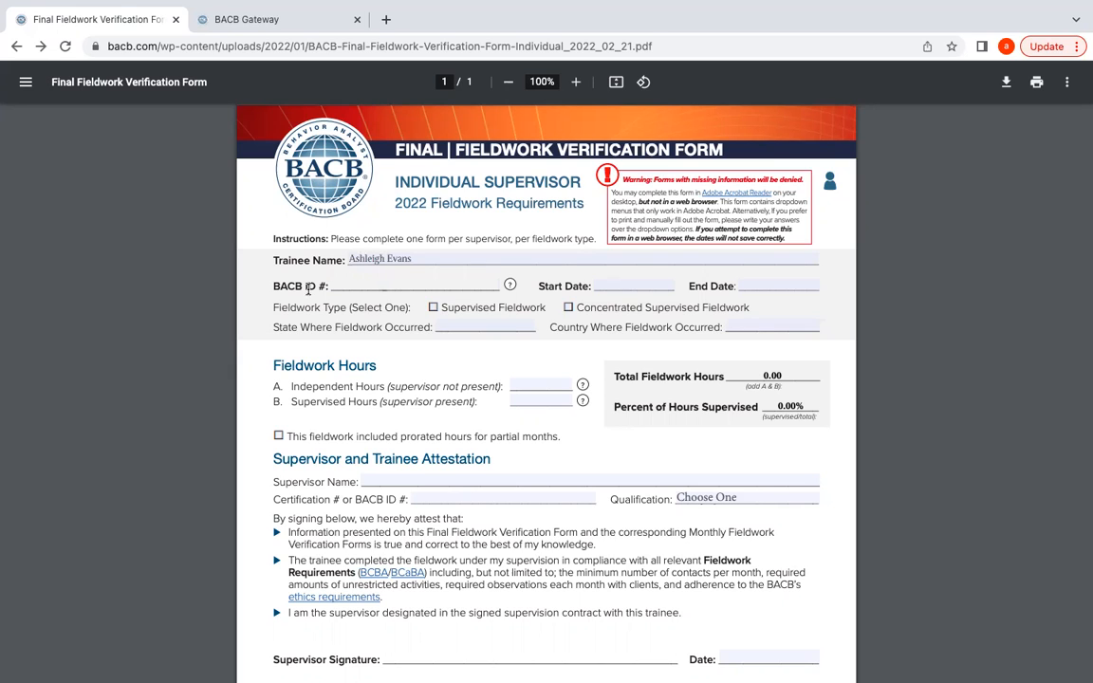
text(12345678)
Set the fieldwork Start Date to 07/01/2020 and End Date to 07/20/2022.
key(Tab)
key(Tab)
text(07/01/2020)
click(765, 281)
text(07/20/2022)
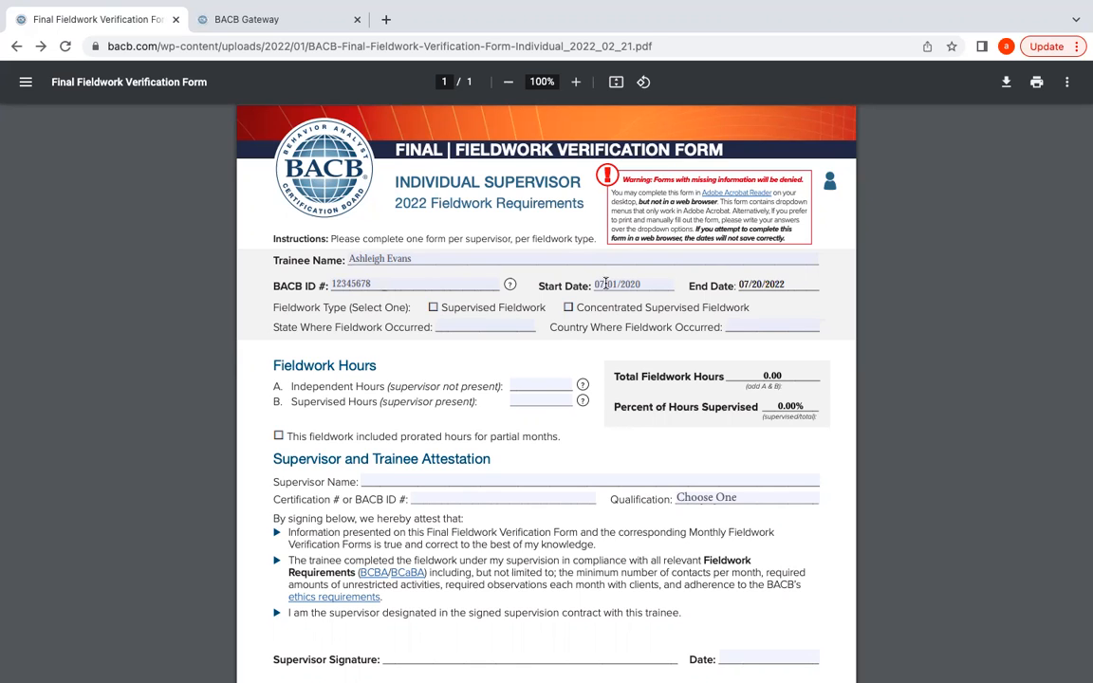
click(334, 307)
Check Supervised Fieldwork, and set the state to WI and the country to United States.
click(432, 307)
text(WI)
key(Tab)
text(Unit)
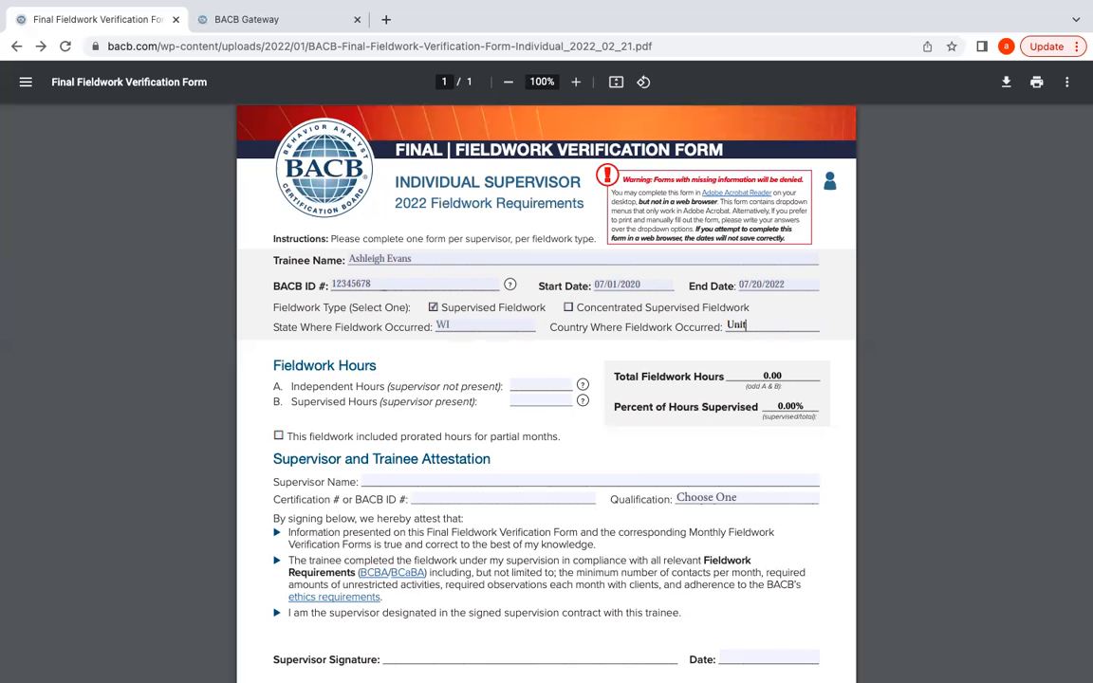
text(ed States)
click(527, 388)
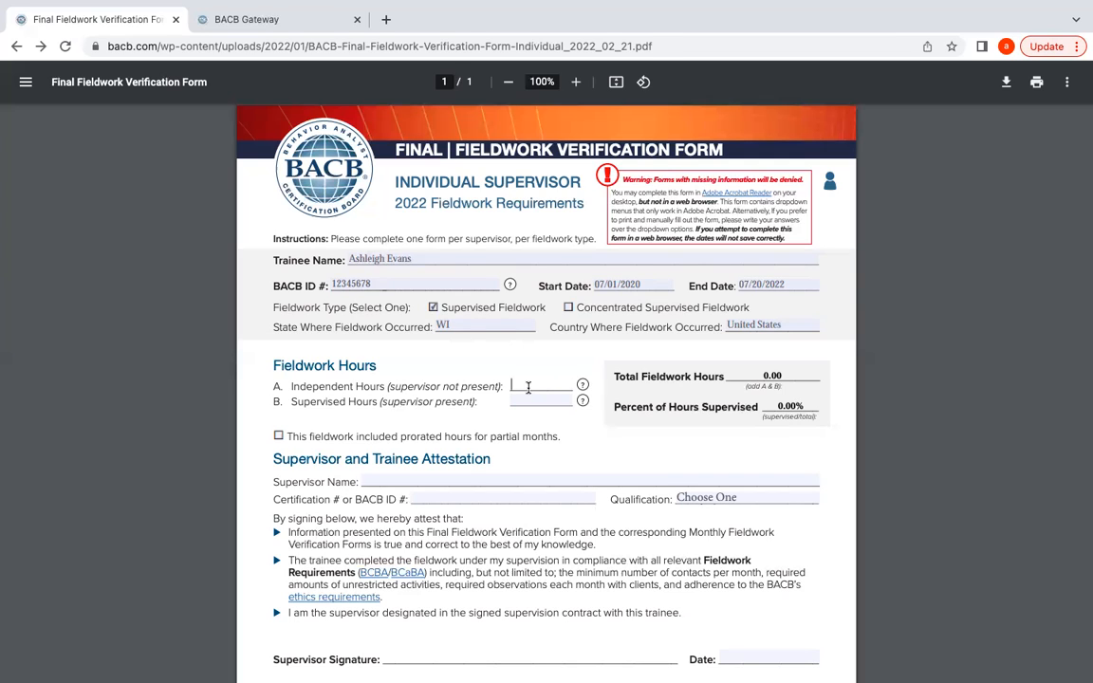
Enter 1900 independent and 100 supervised hours, totalling 2,000.00 with 5.00% supervised.
text(1900)
click(534, 402)
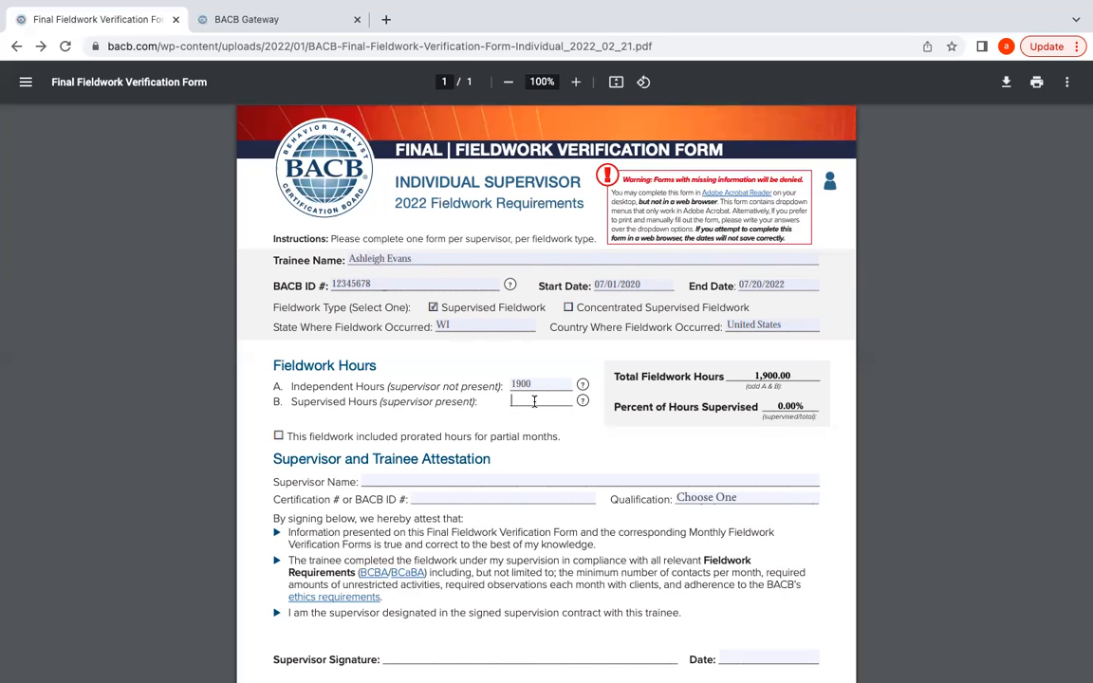
text(100)
click(589, 435)
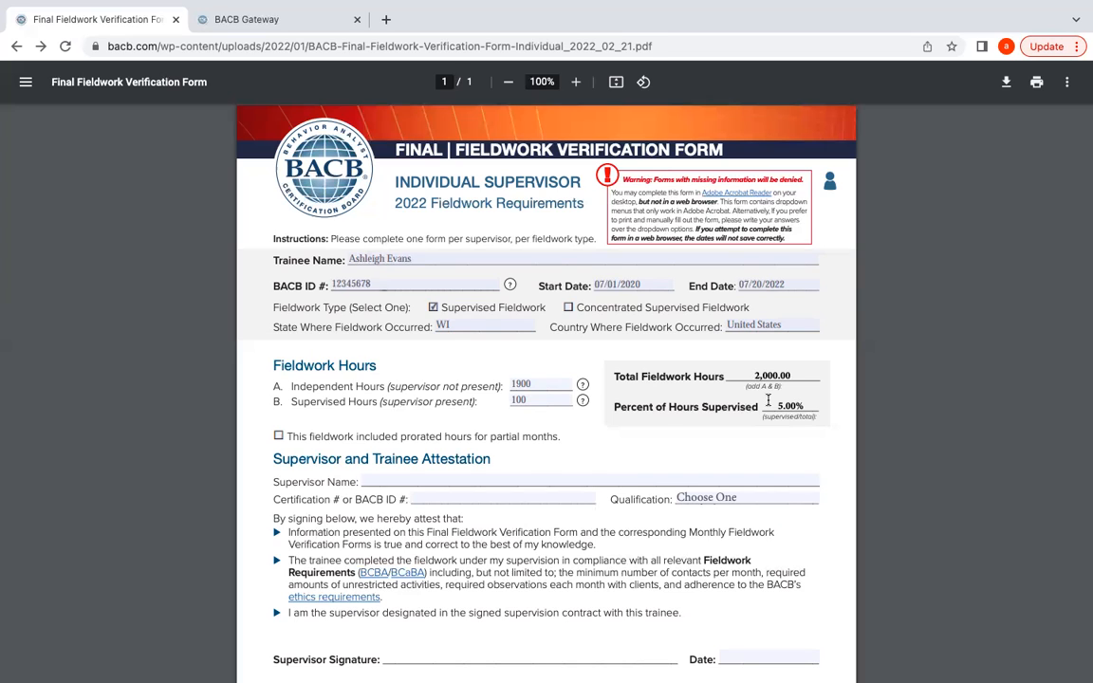
drag(777, 412, 807, 411)
drag(780, 412, 754, 423)
Scroll down and leave the prorated-hours checkbox unchecked after toggling it.
click(705, 437)
scroll(705, 438, down, 2)
scroll(705, 437, down, 1)
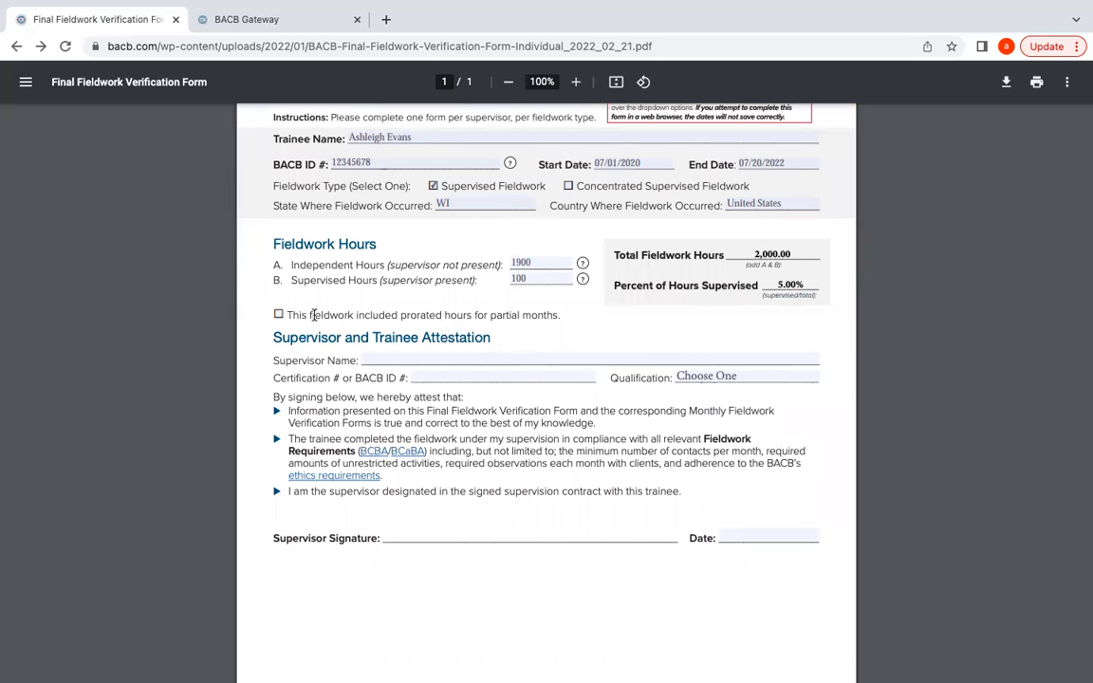
click(280, 316)
click(280, 315)
Enter the supervisor's name in the Supervisor Name field.
click(386, 361)
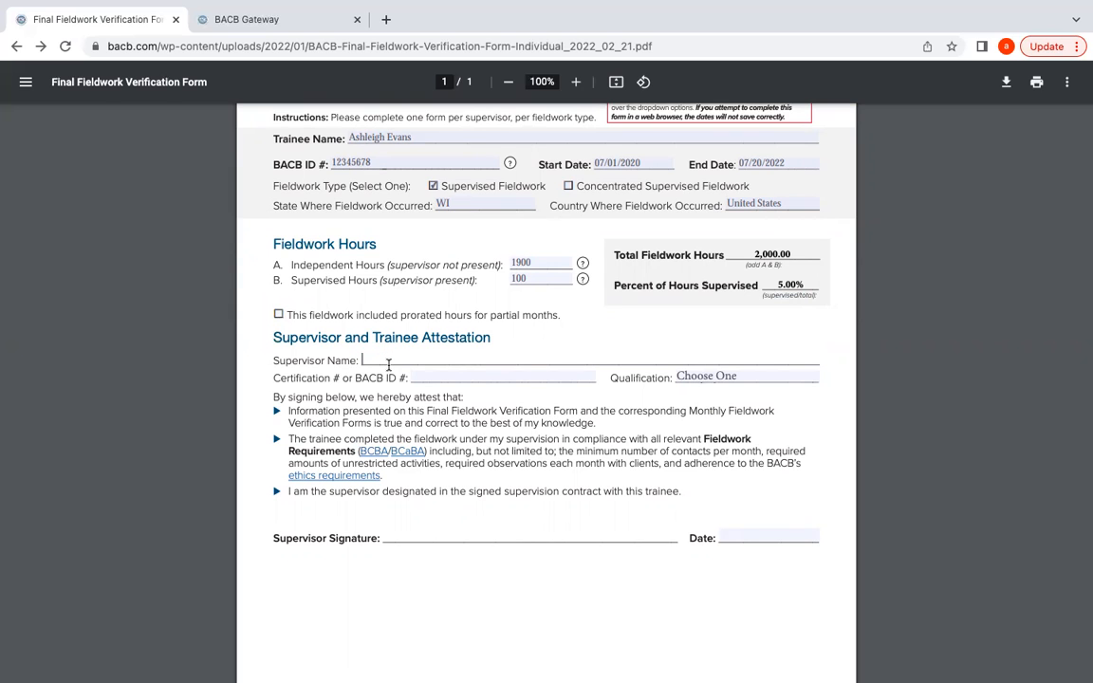
key(Tab)
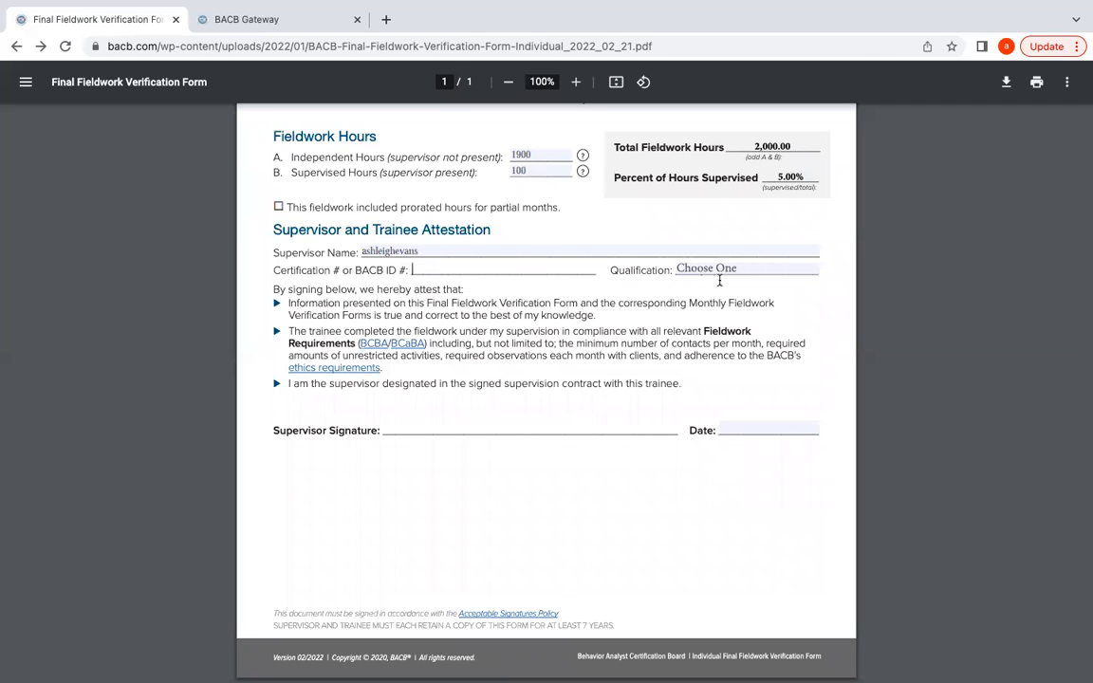
key(Tab)
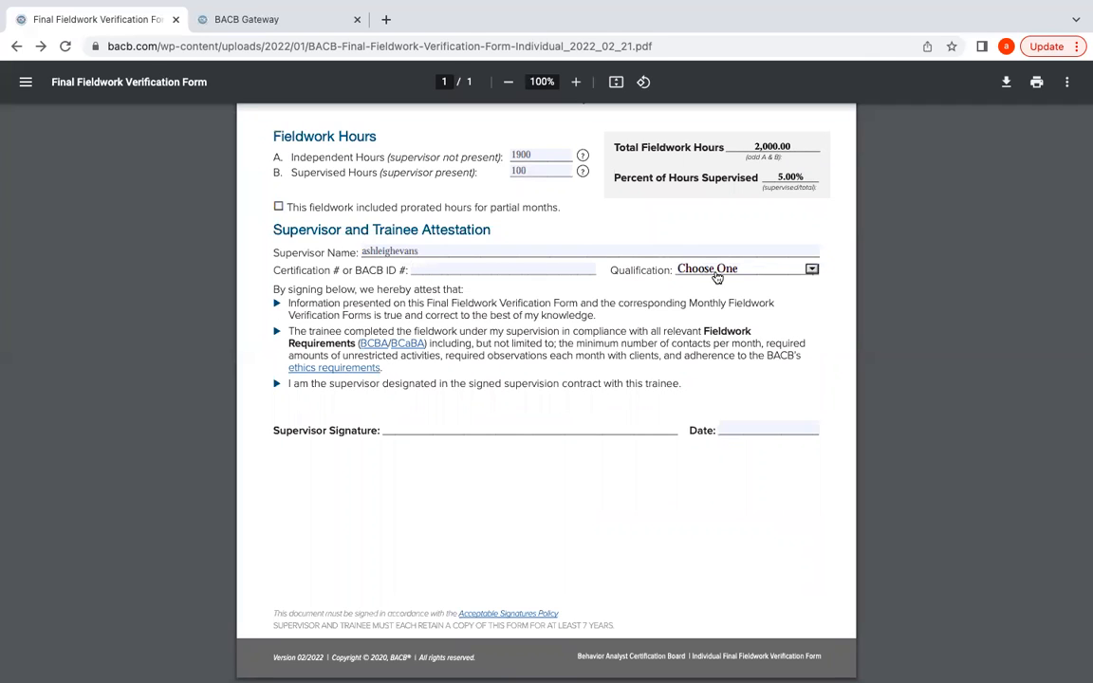
Choose BCBA/BCBA-D as the supervisor's qualification.
click(813, 270)
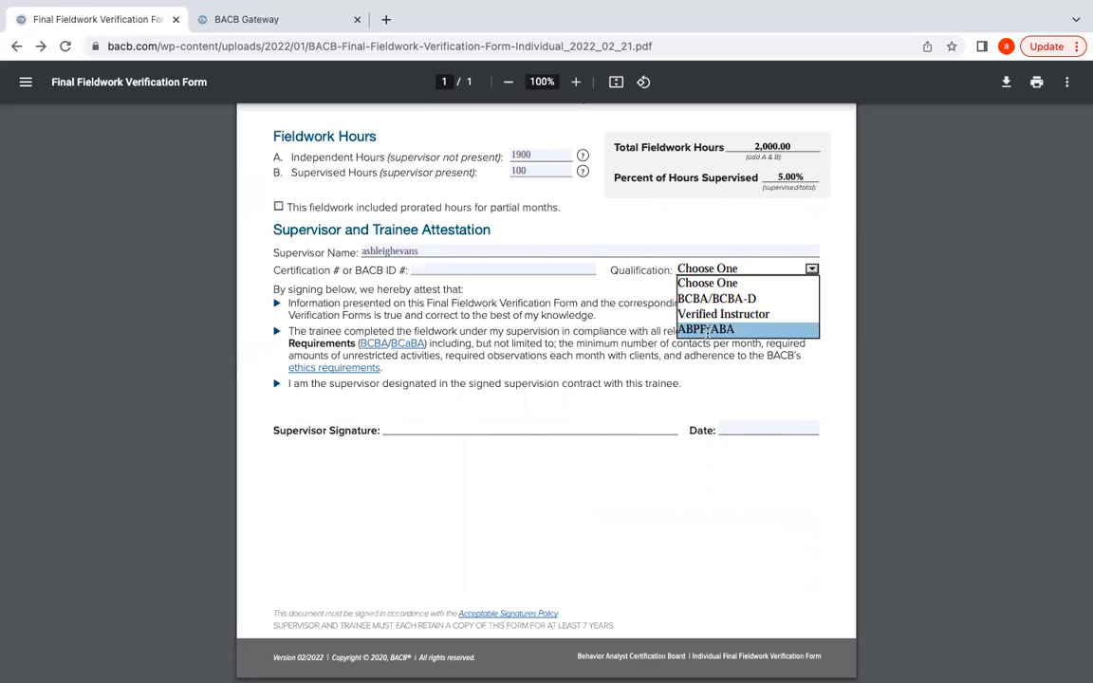
click(714, 294)
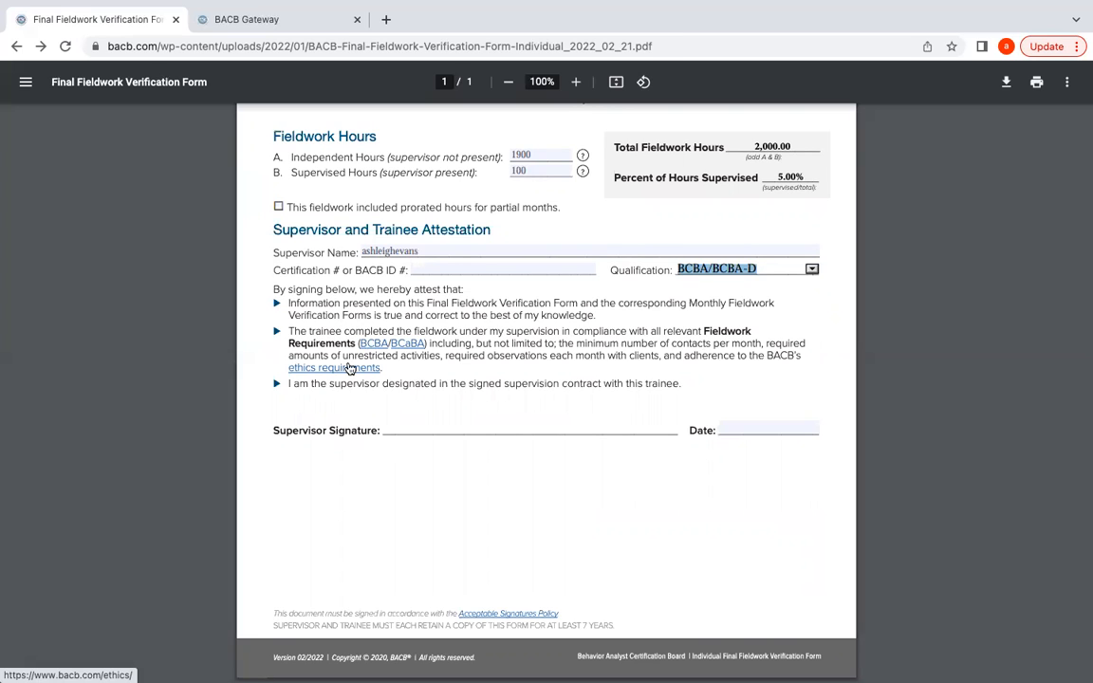
click(440, 455)
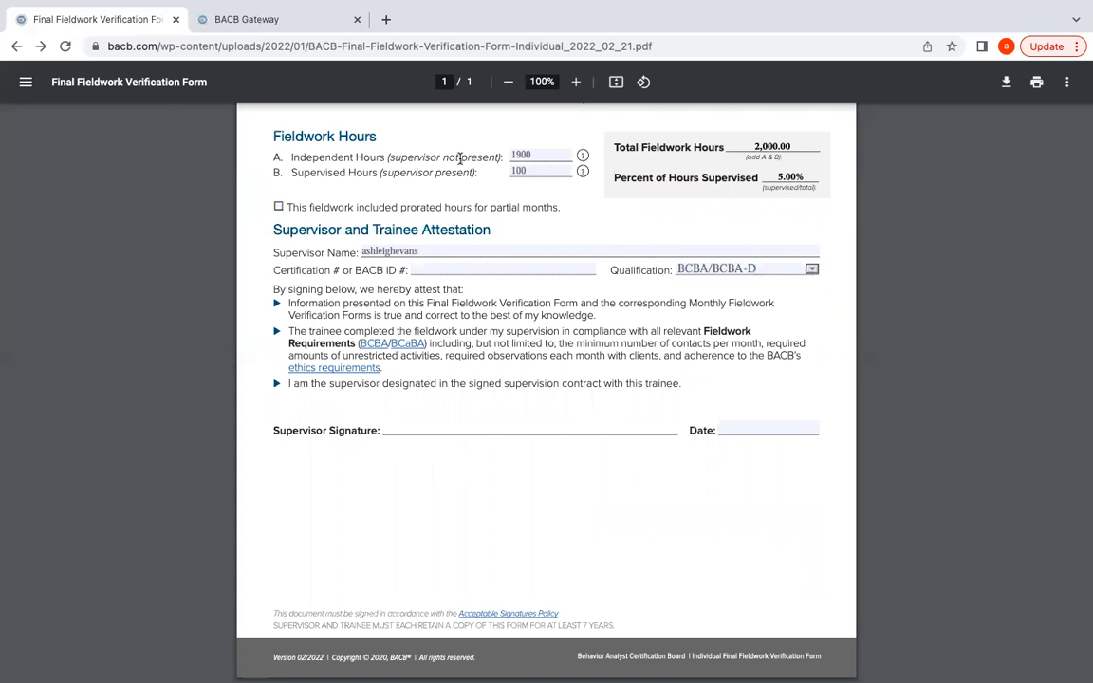
scroll(436, 145, up, 3)
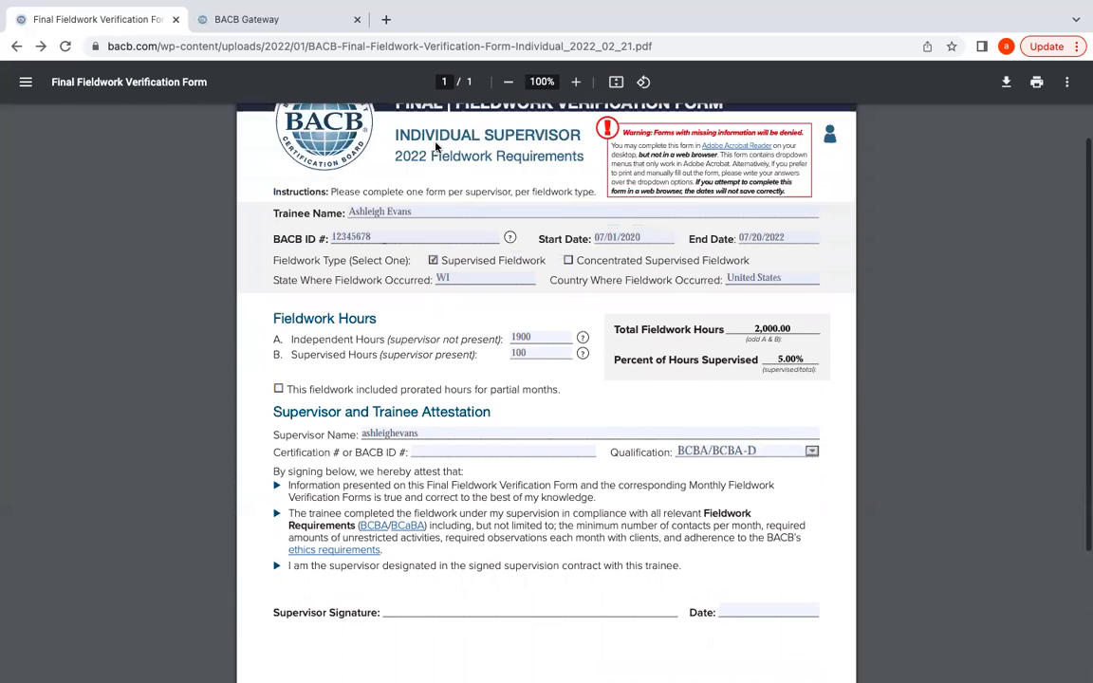
scroll(436, 145, up, 1)
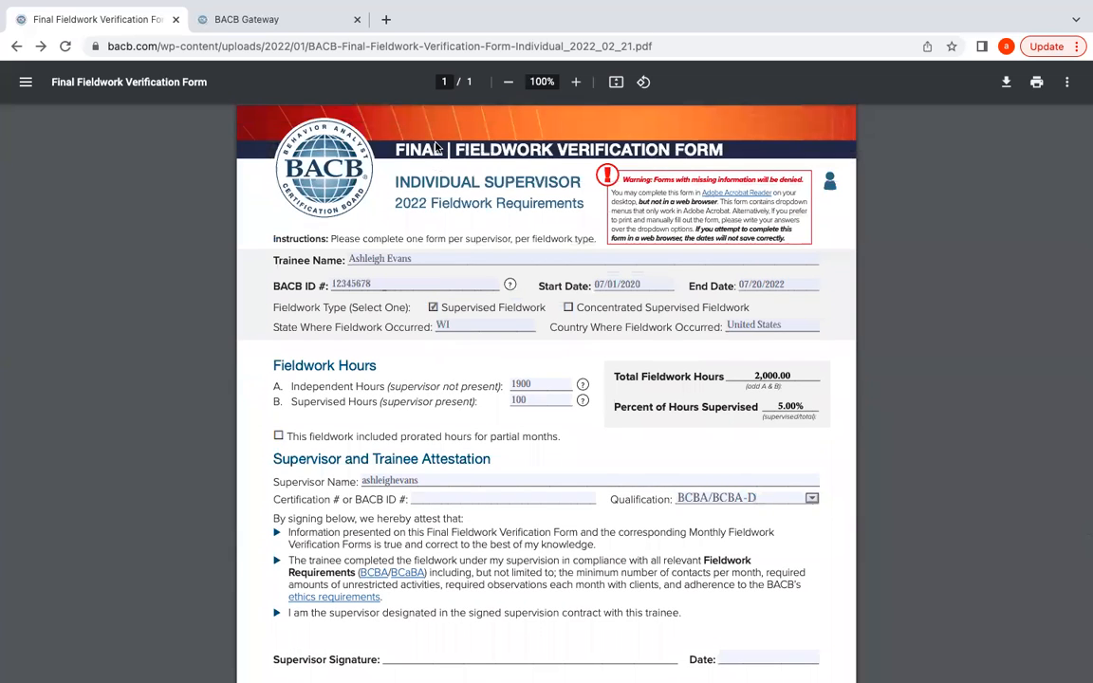